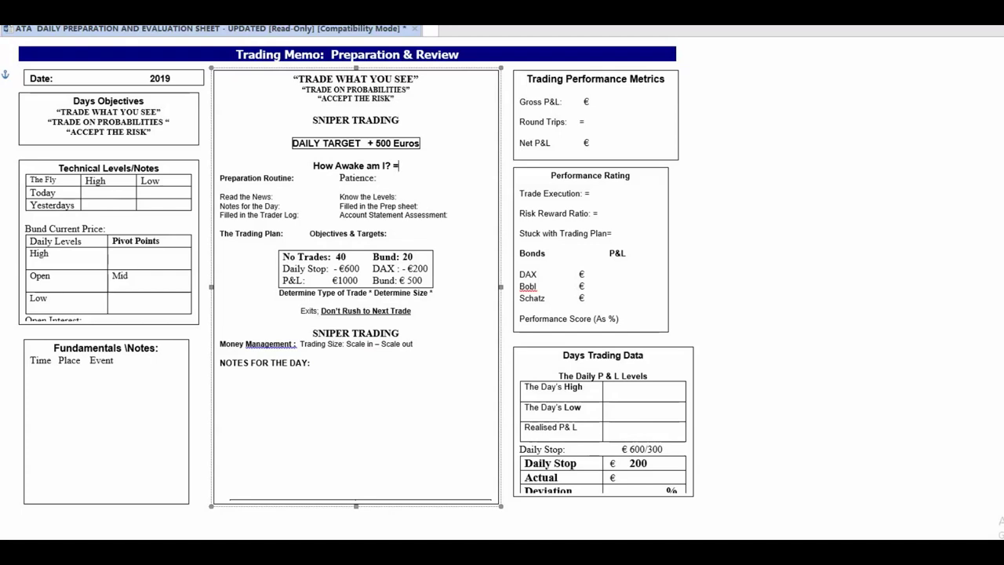
- Leave the trading memo and bring up the Chrome window previews on the taskbar
mouse_move(414, 552)
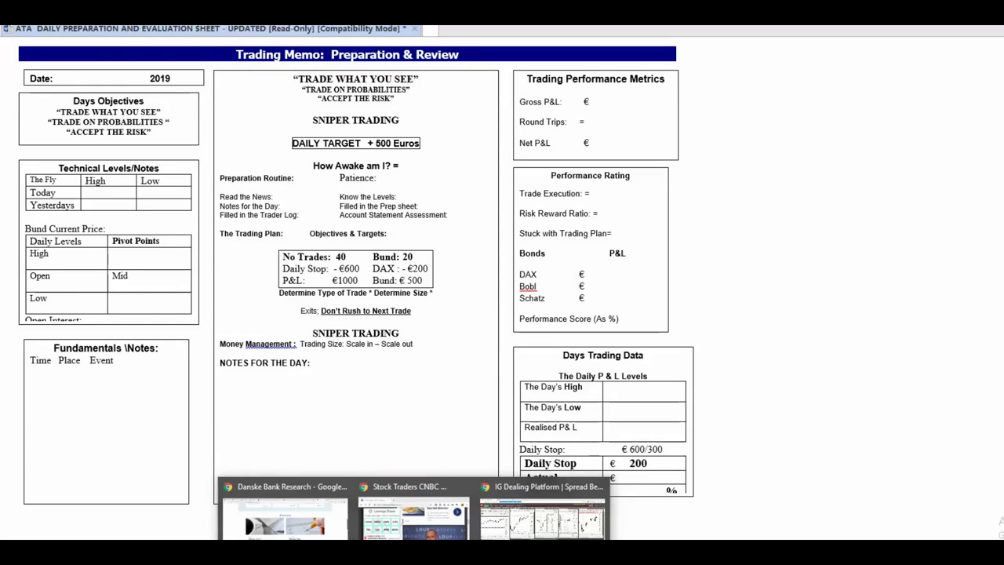
- Open the English 6.8.2019 Danske Daily on China as currency manipulator as a full PDF
left_click(326, 506)
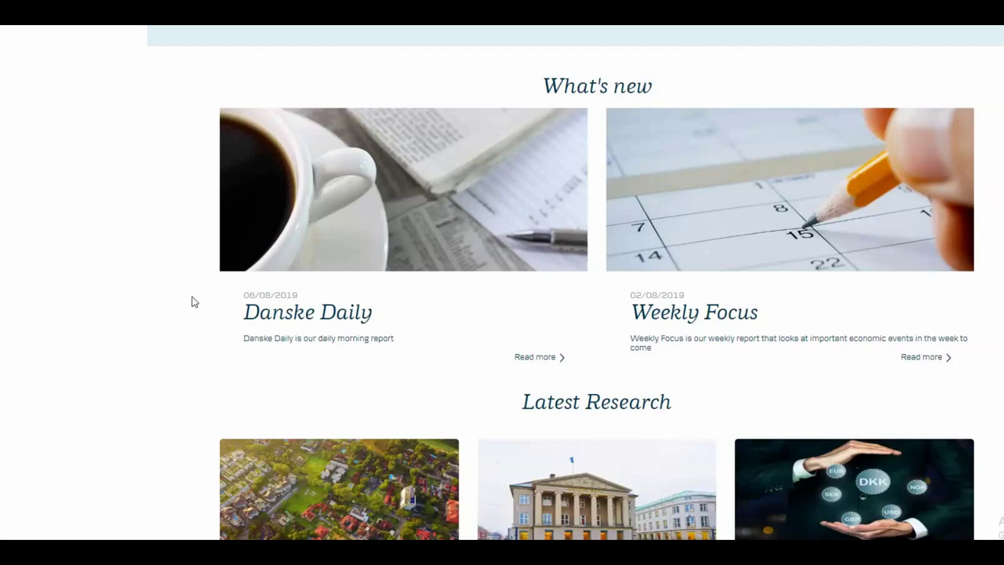
left_click(327, 313)
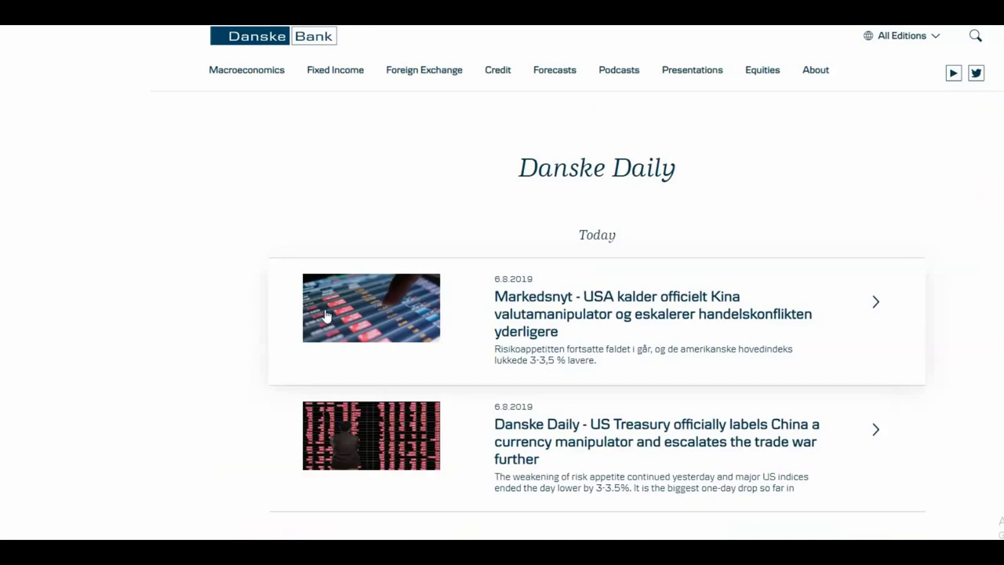
left_click(587, 437)
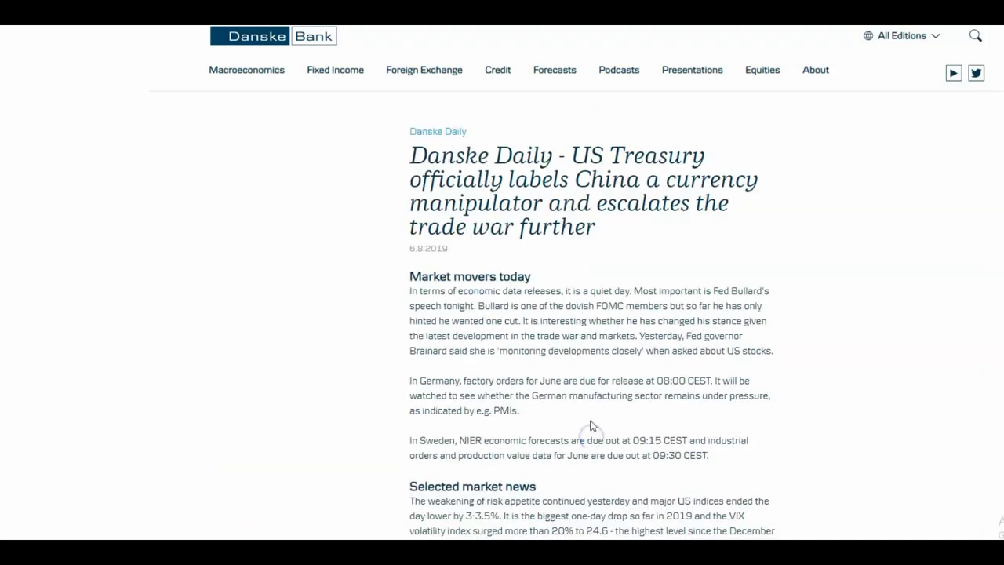
scroll(580, 392, "down", 4)
scroll(578, 372, "down", 7)
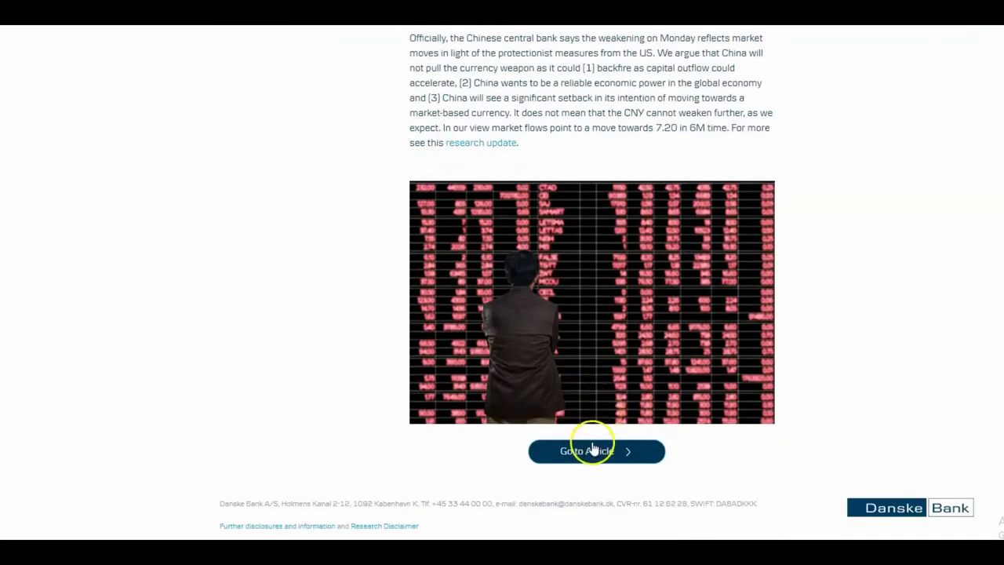
left_click(587, 453)
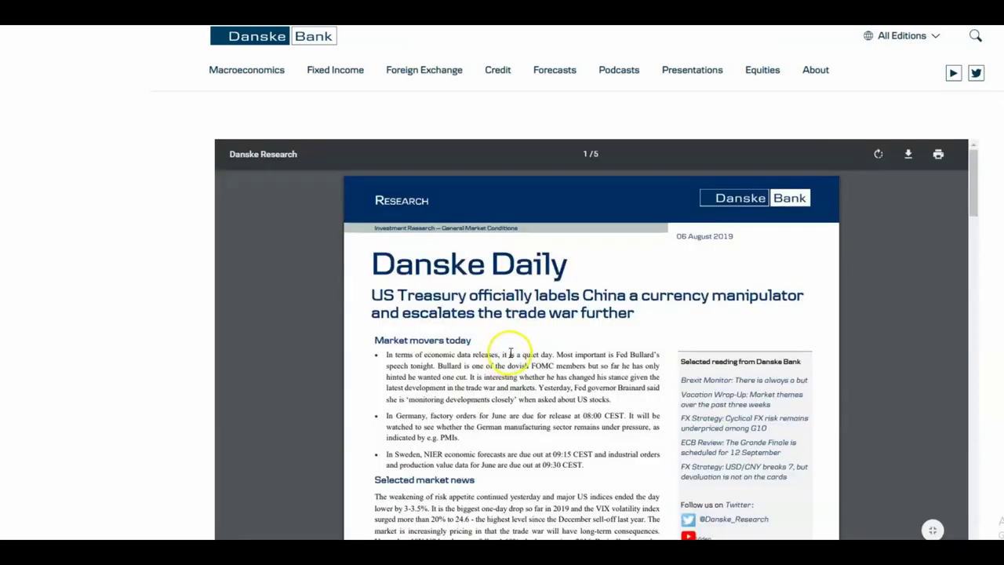
- Read down the Danske Daily PDF to the Key figures and events table, then back up
scroll(510, 354, "down", 1)
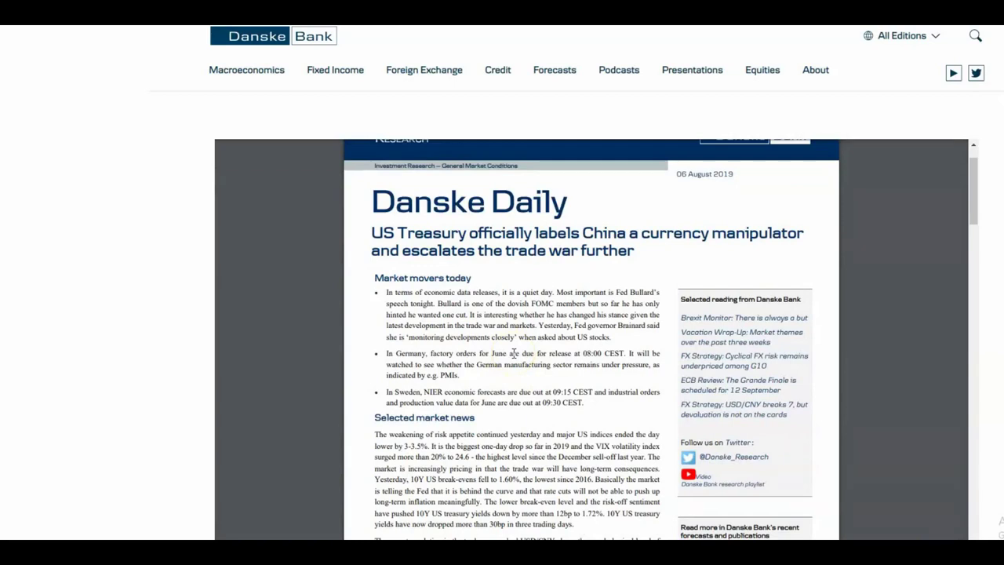
scroll(534, 439, "down", 2)
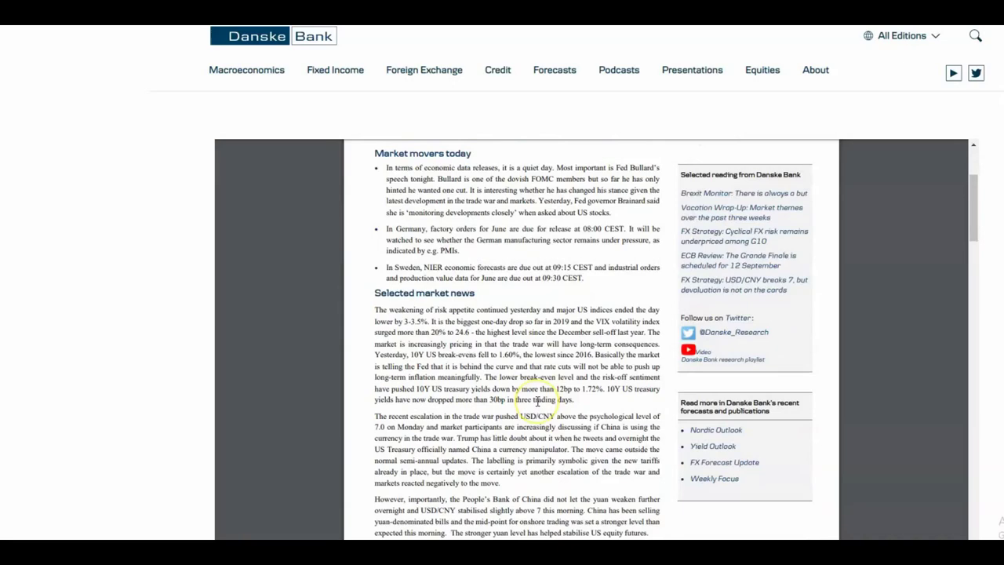
scroll(538, 402, "down", 3)
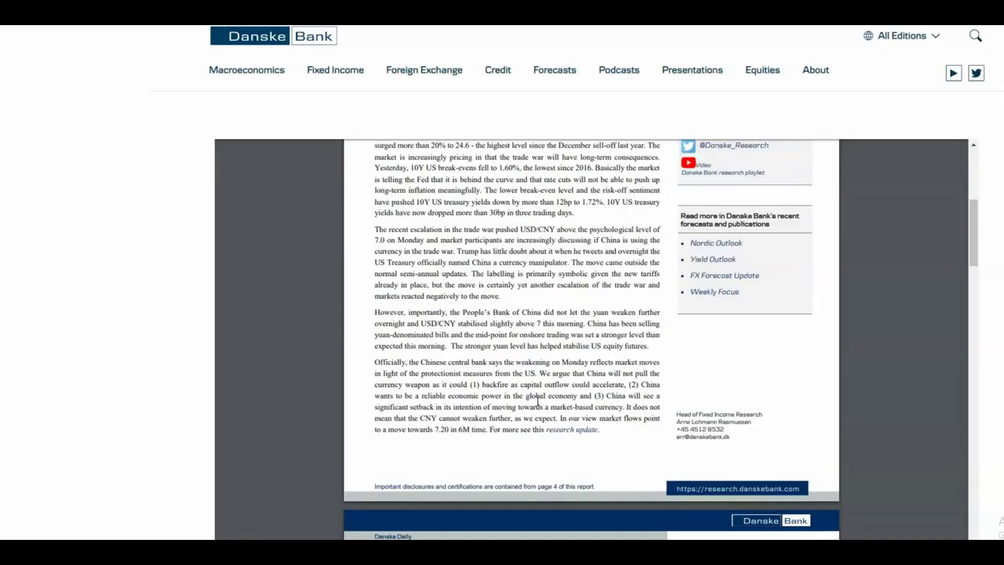
scroll(538, 401, "down", 7)
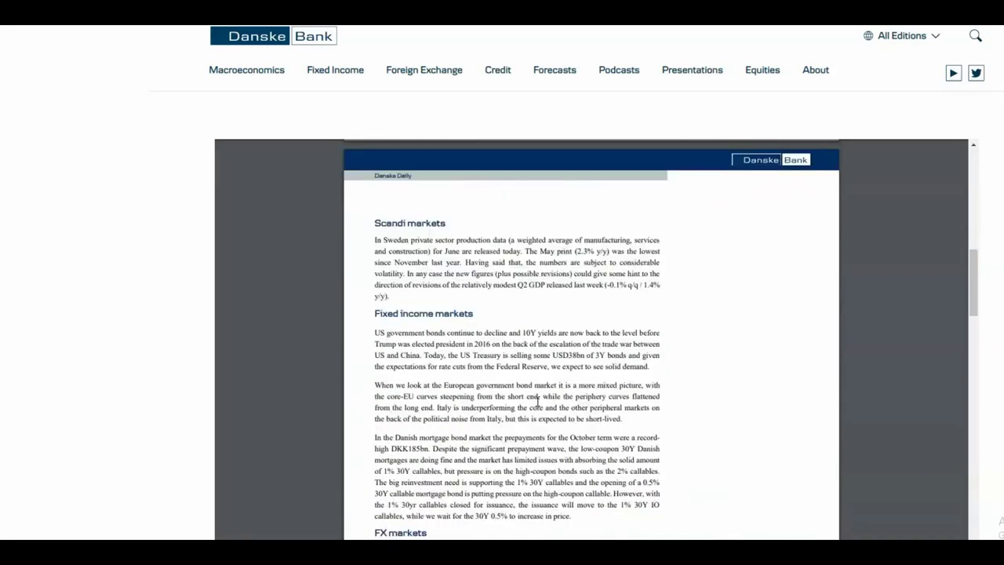
scroll(538, 402, "down", 3)
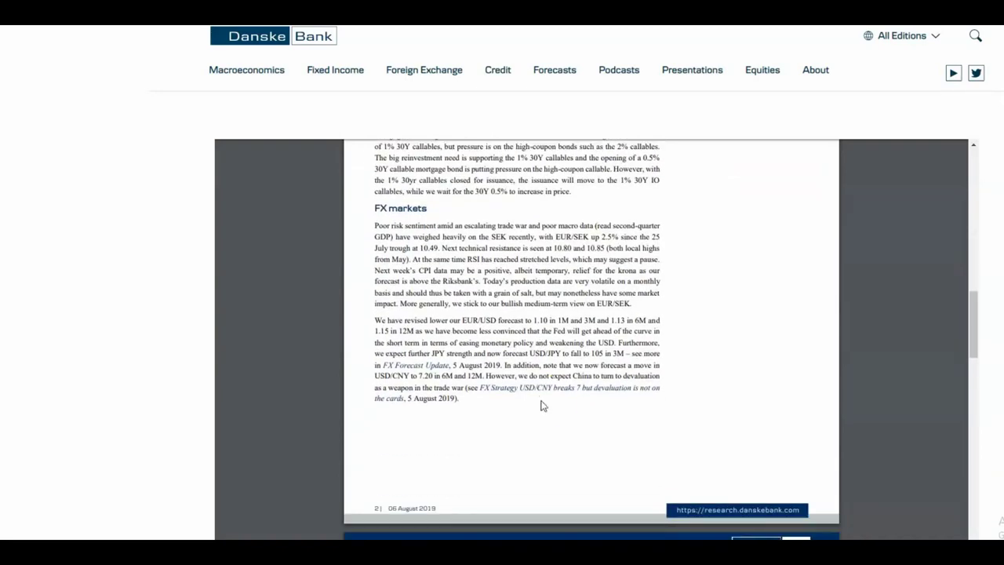
scroll(554, 399, "down", 4)
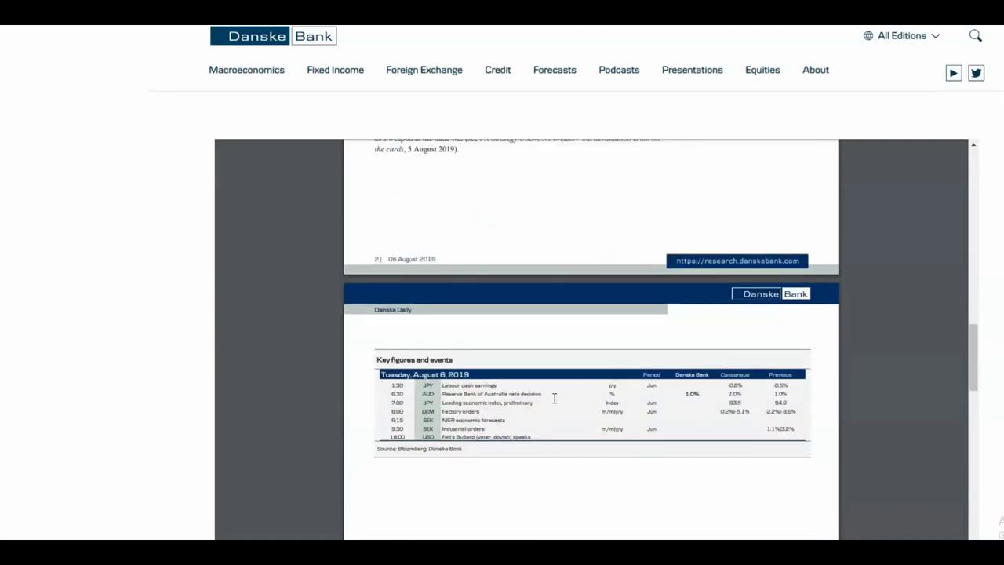
scroll(554, 400, "up", 6)
scroll(554, 400, "up", 10)
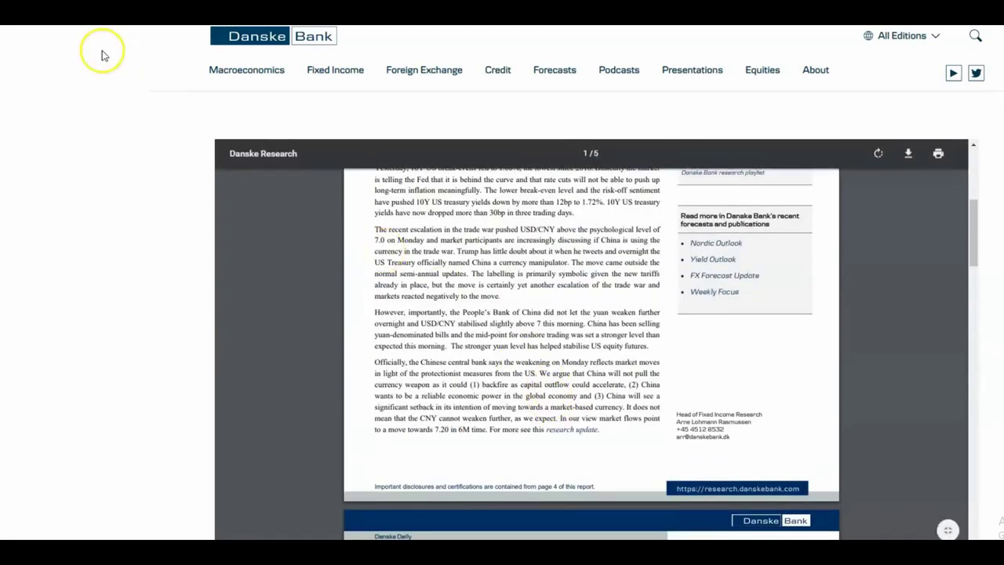
- Close the Danske Daily PDF and return to the Danske Daily listing
key("Escape")
left_click(327, 154)
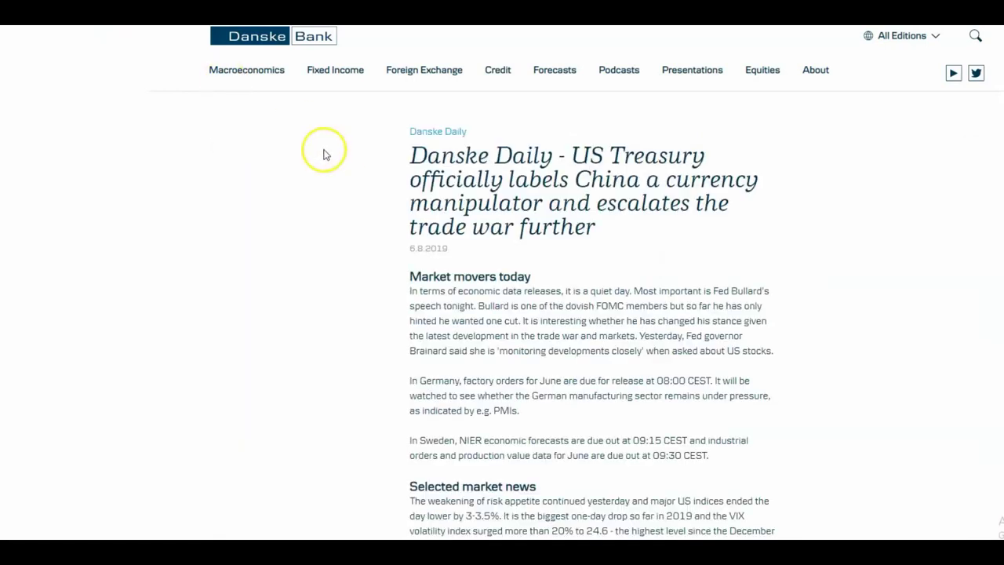
key("alt+Left")
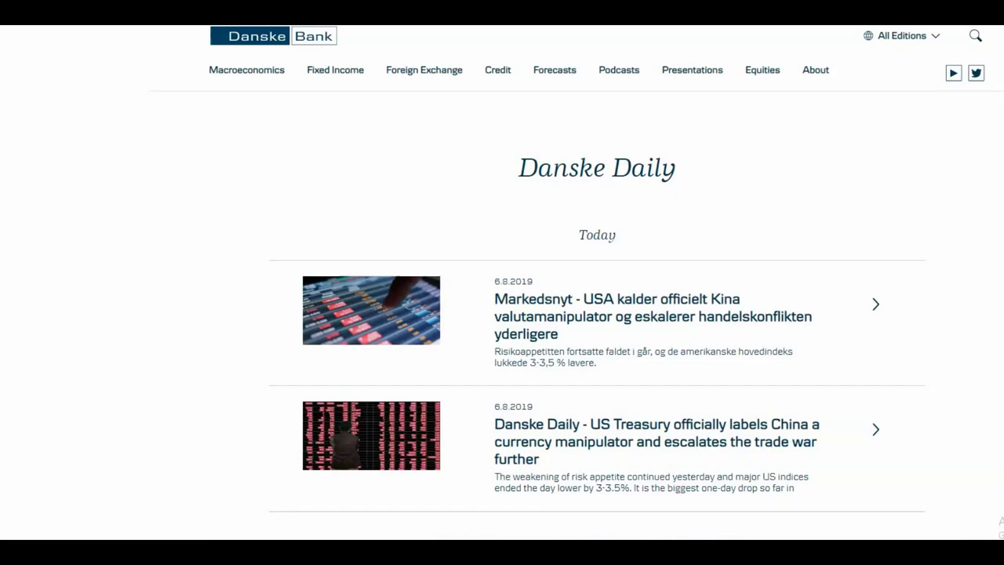
- Skim the research home page's Highlights and Latest Research sections
scroll(539, 243, "down", 20)
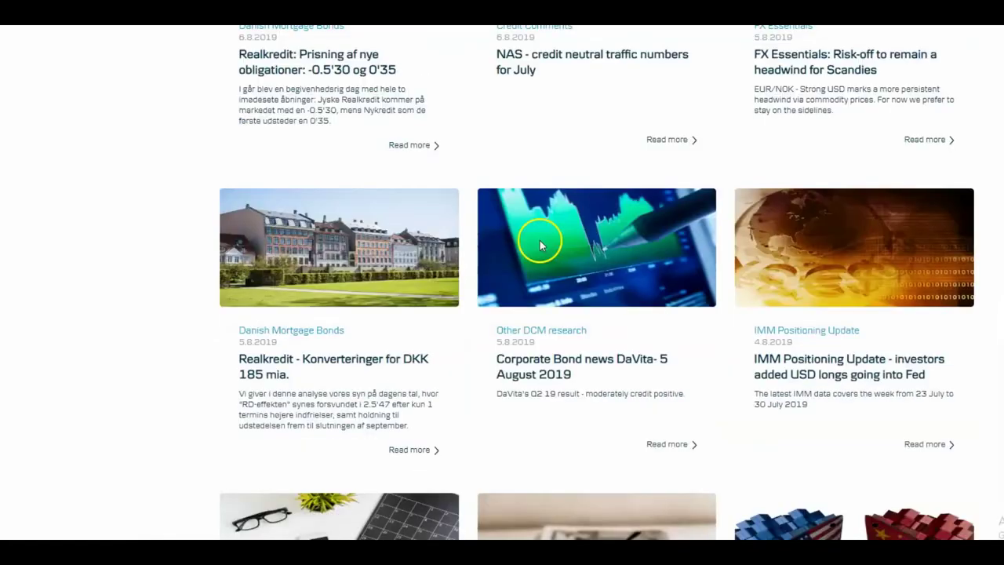
scroll(539, 245, "up", 8)
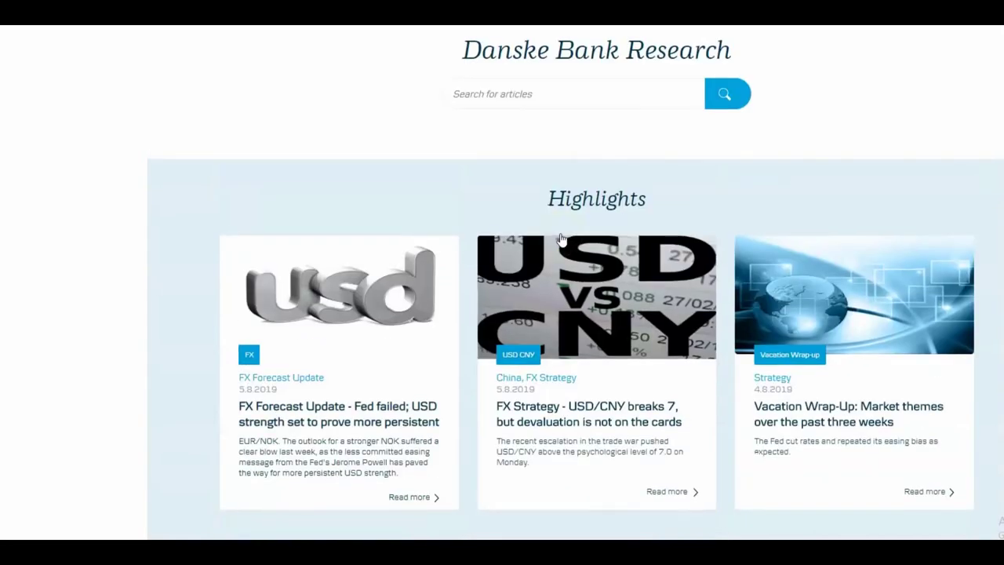
scroll(561, 236, "down", 3)
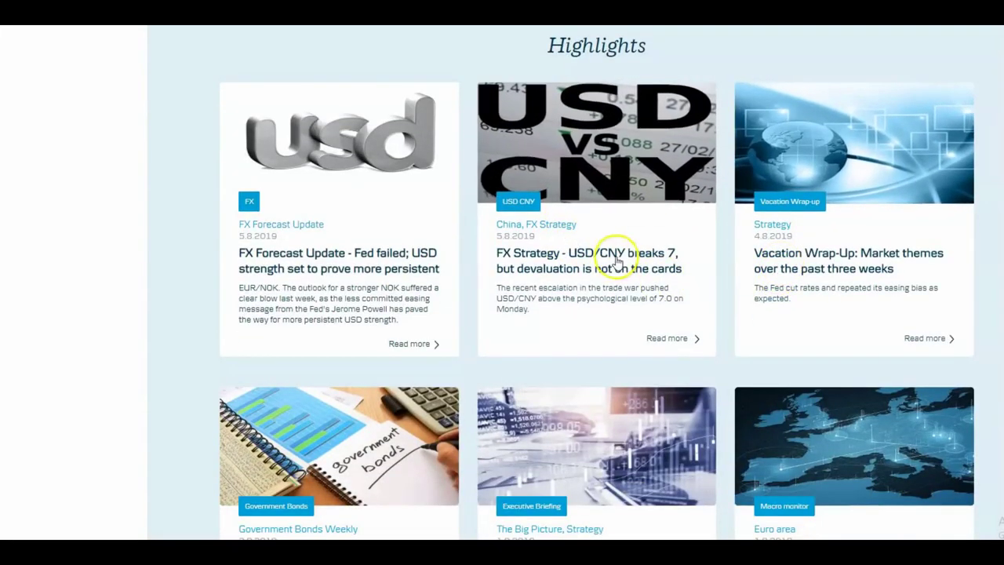
scroll(507, 259, "down", 3)
scroll(507, 268, "down", 1)
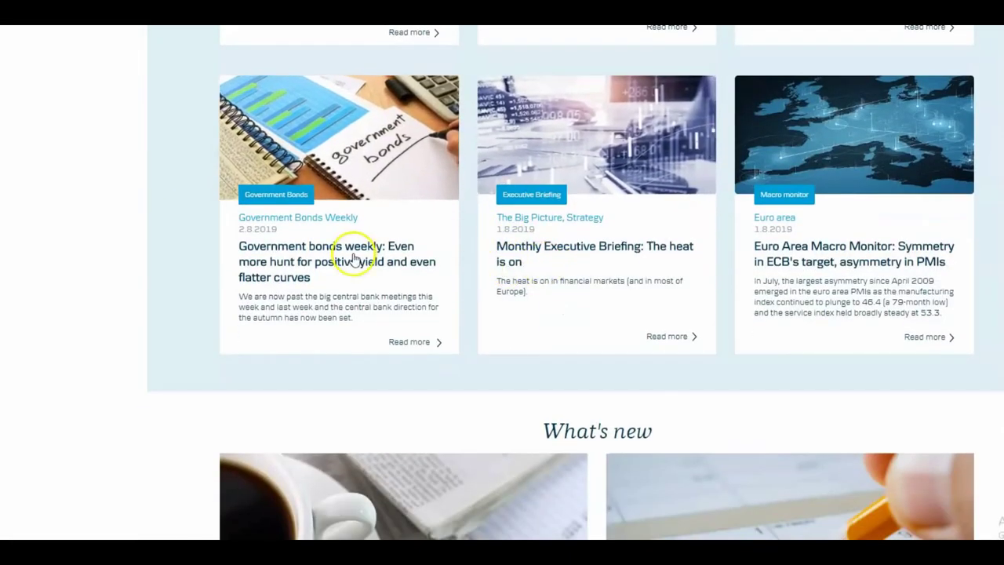
scroll(354, 259, "down", 7)
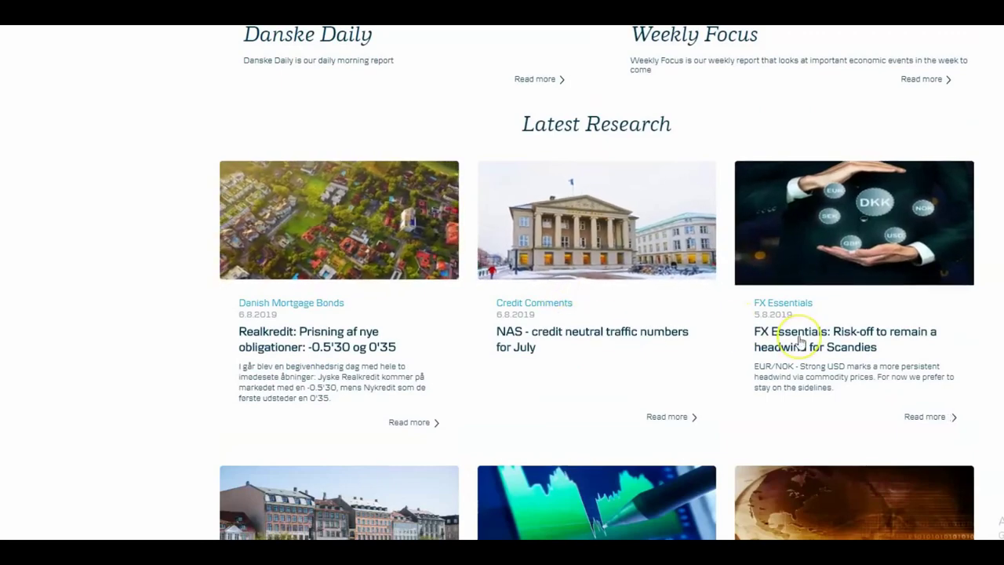
scroll(800, 341, "down", 3)
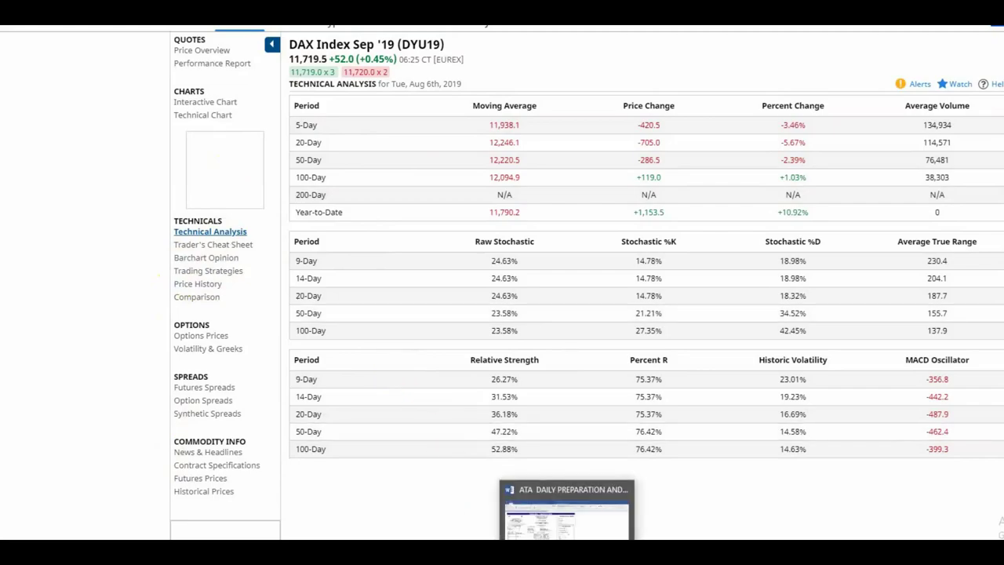
- Return from Barchart's DAX Sep '19 technical analysis to the Trading Memo sheet in Word
left_click(494, 524)
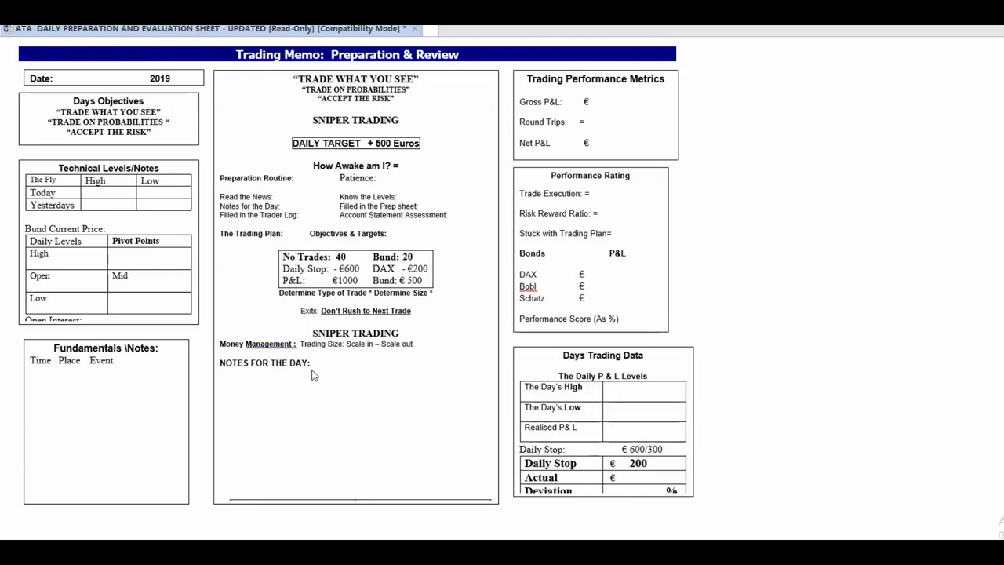
- Switch to the browser's DAX analysis page and open the Trading Economics economic calendar
left_click(299, 366)
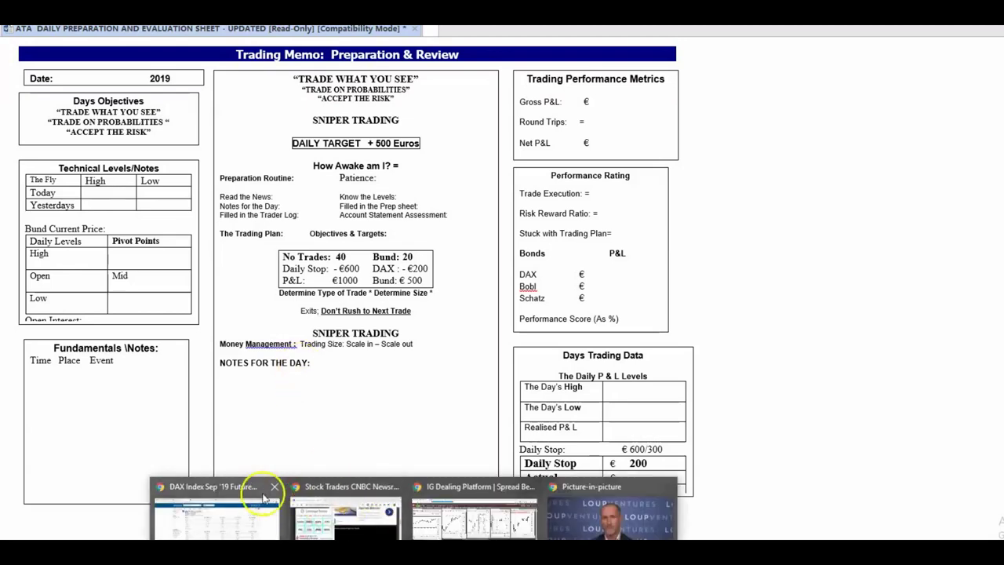
left_click(226, 484)
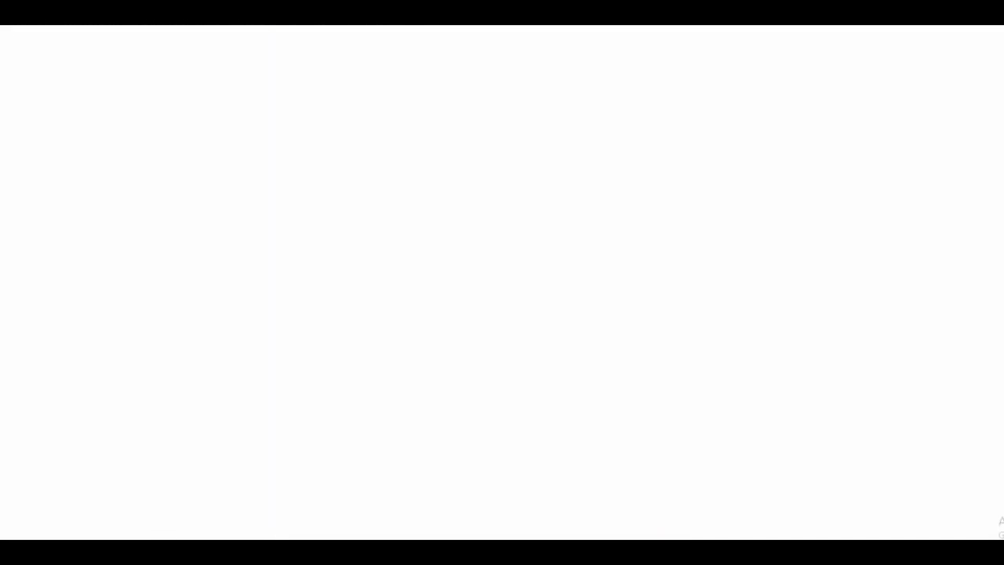
left_click(208, 92)
left_click(329, 202)
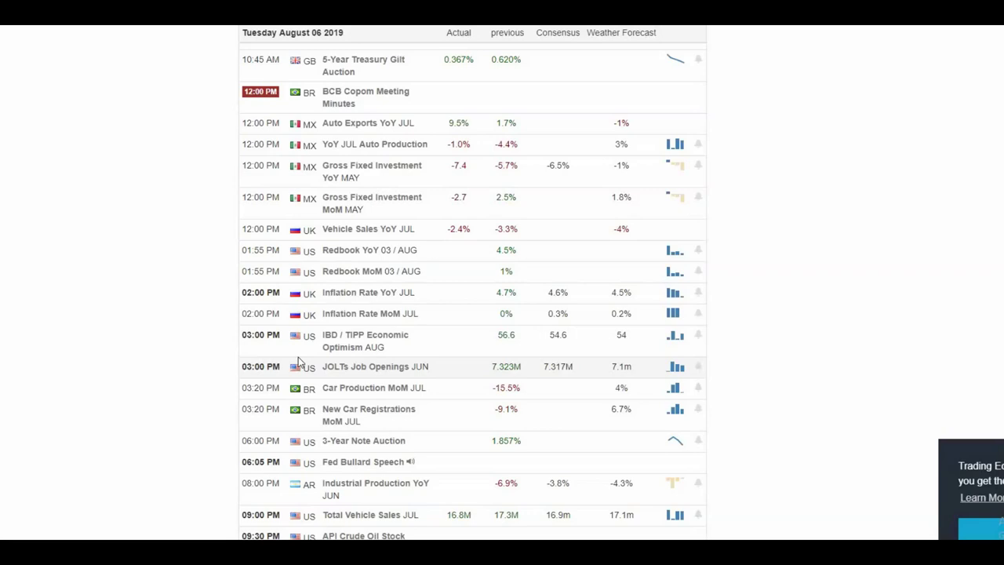
- Review the scheduled releases from Monday 5 to Thursday 8 August 2019
scroll(322, 292, "down", 4)
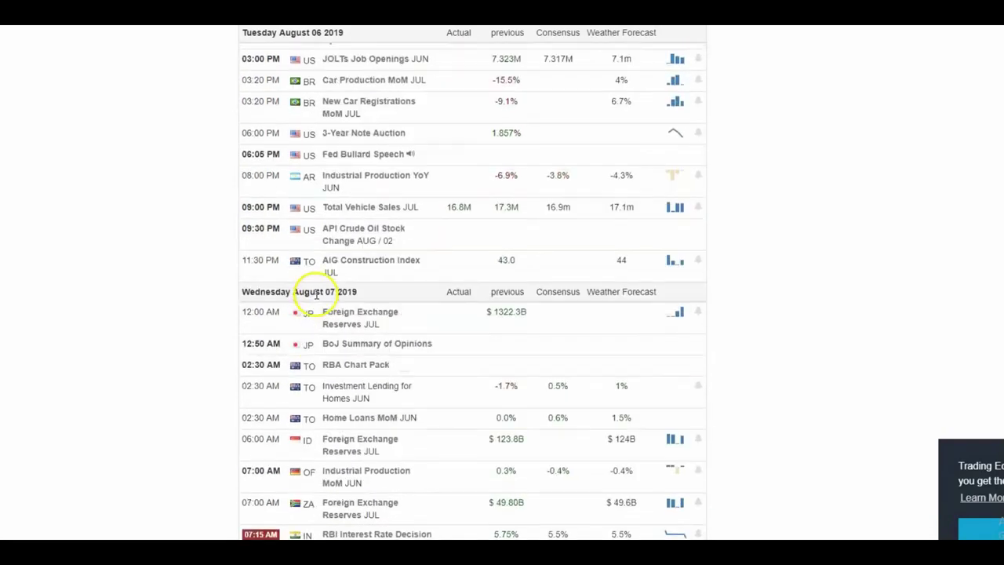
scroll(314, 300, "down", 2)
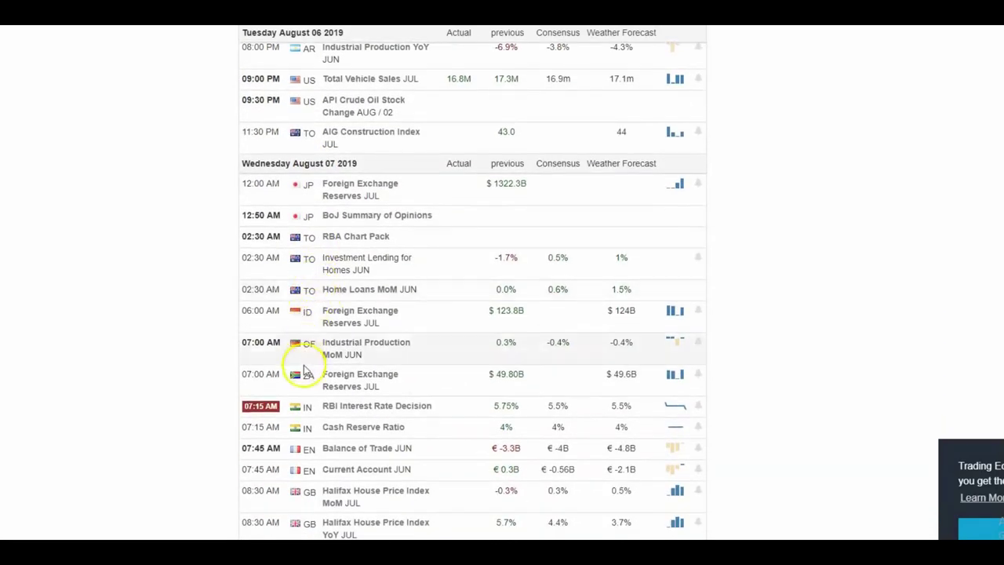
scroll(302, 384, "down", 2)
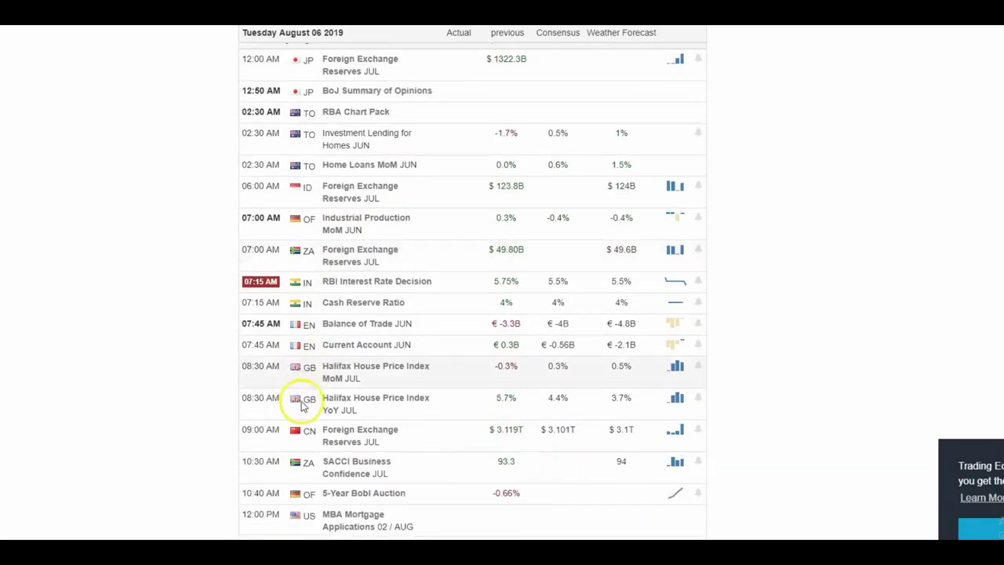
scroll(303, 412, "down", 2)
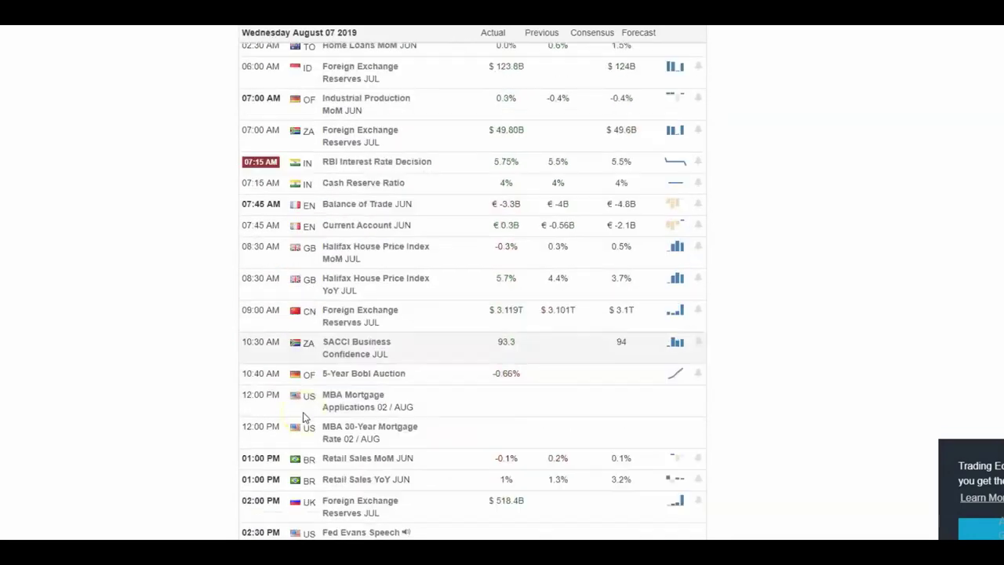
scroll(304, 417, "down", 6)
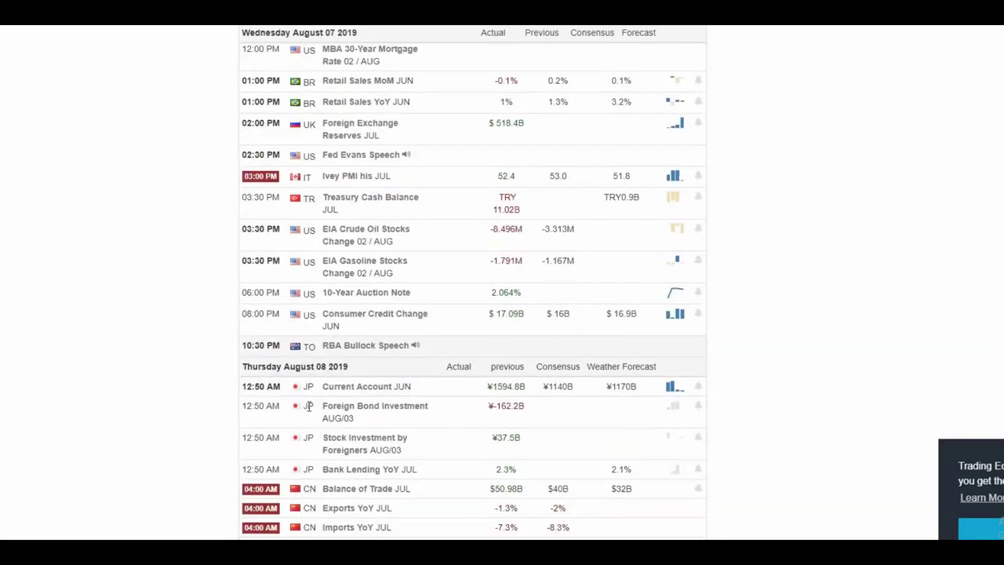
scroll(308, 406, "down", 1)
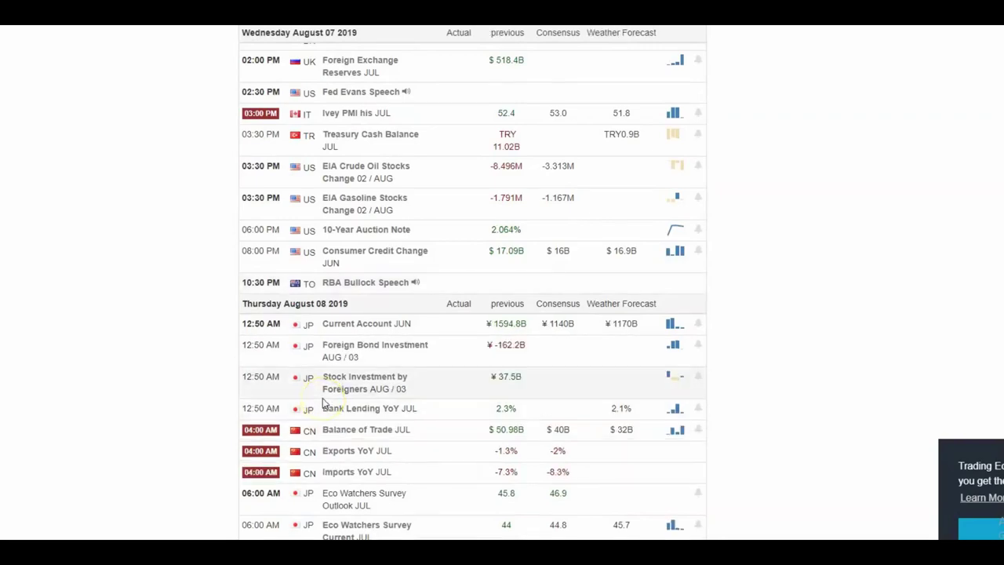
scroll(322, 403, "up", 20)
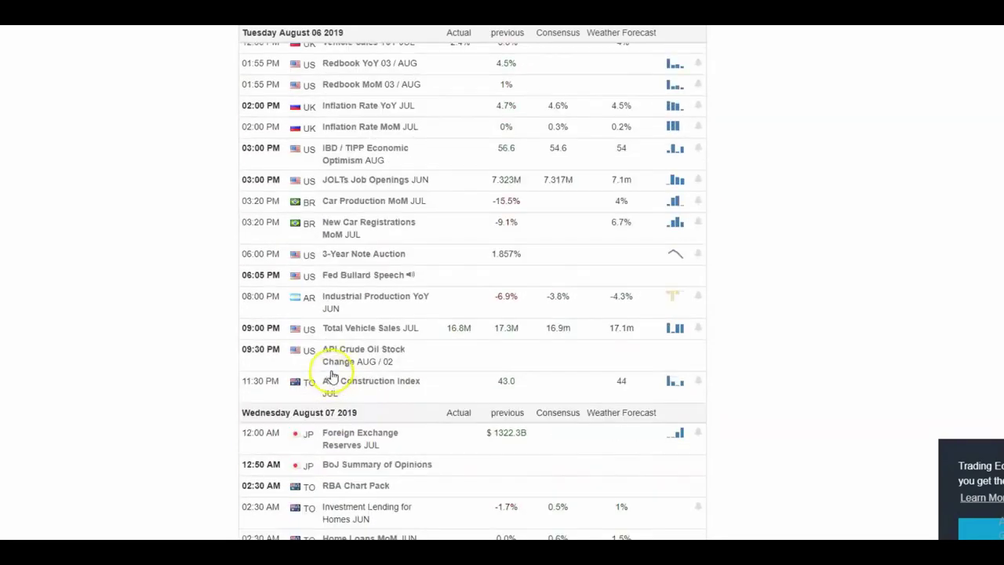
scroll(329, 361, "up", 12)
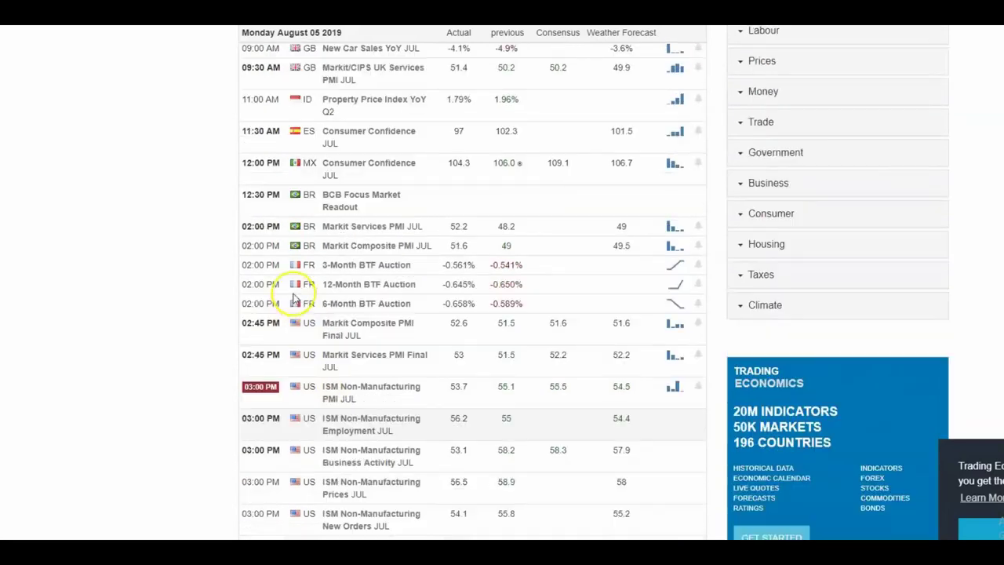
scroll(198, 50, "up", 2)
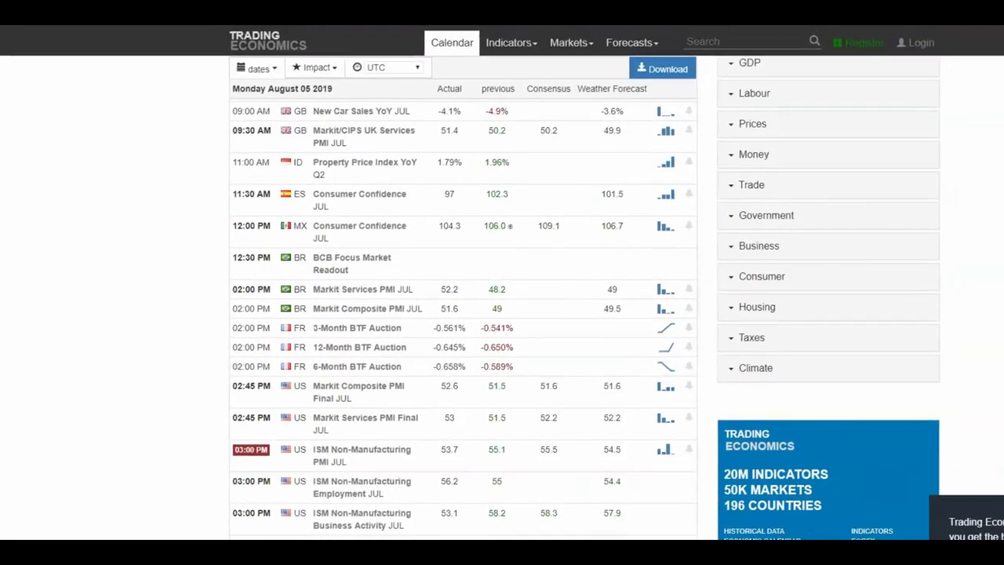
scroll(329, 471, "down", 2)
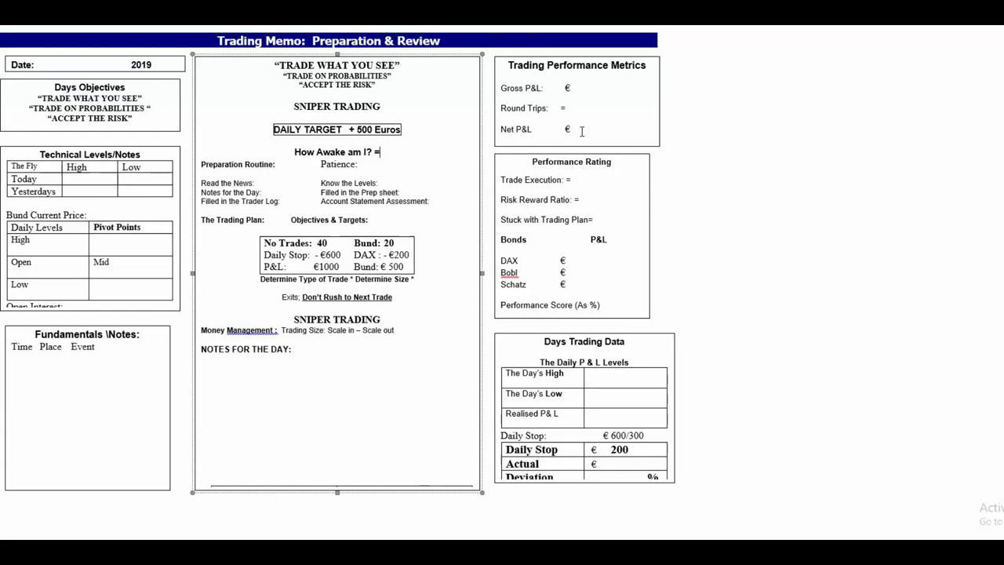
- Place the cursor beside Net P&L in the memo's Trading Performance Metrics box
left_click(579, 131)
- Drag the picture-in-picture news video in from the right edge and park it top right beside the memo
left_click_drag(1003, 188, 780, 85)
mouse_move(811, 125)
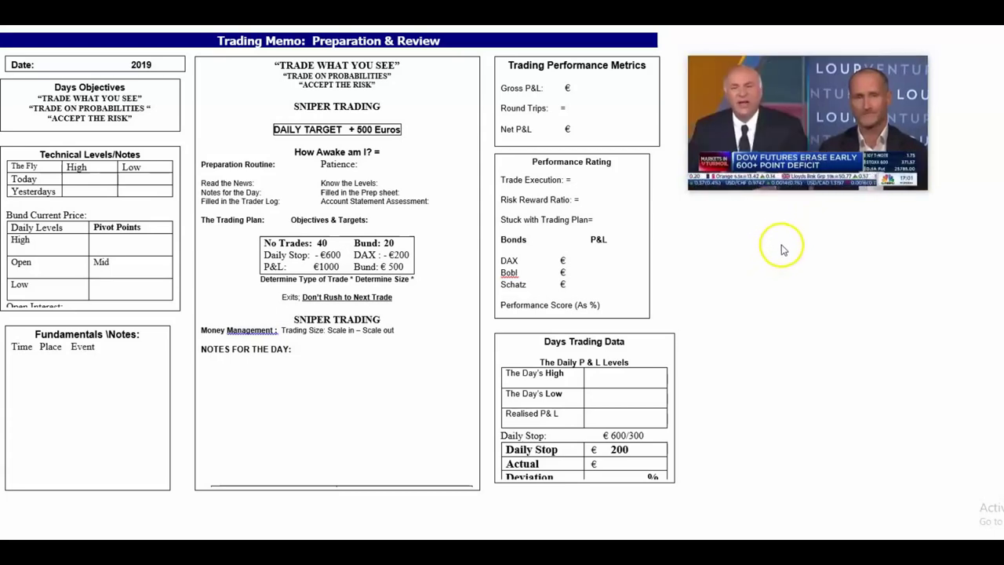
mouse_move(773, 161)
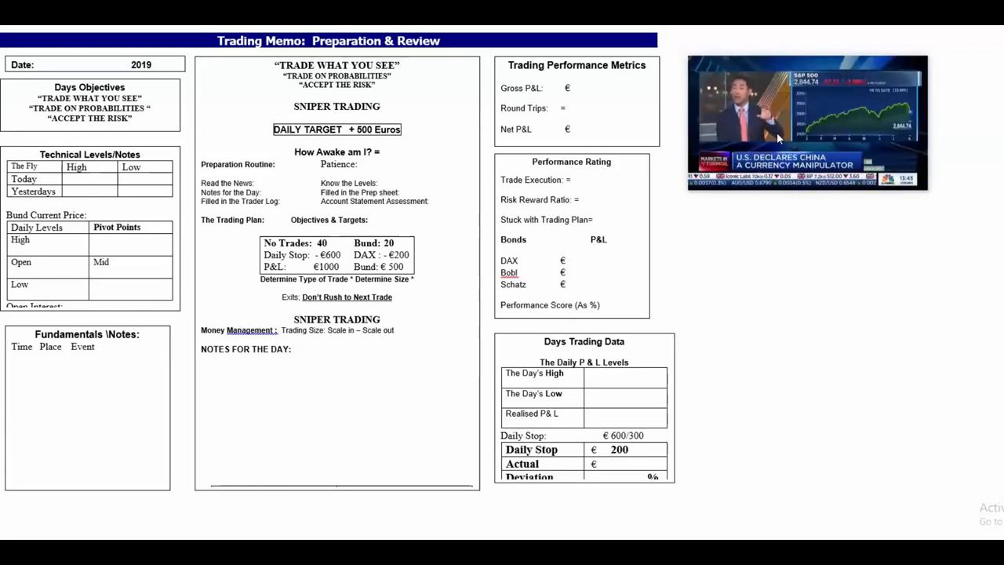
left_click(767, 152)
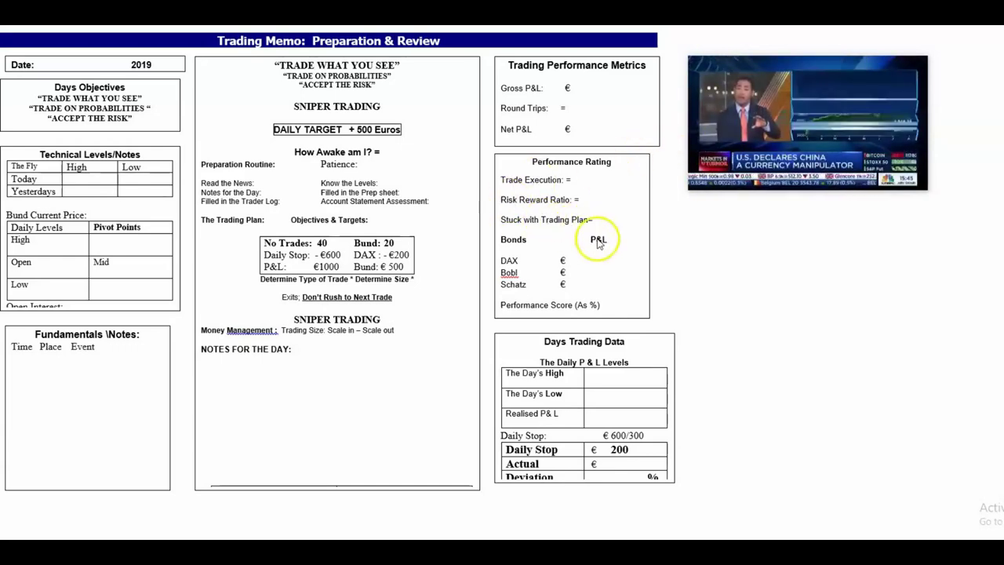
left_click(410, 533)
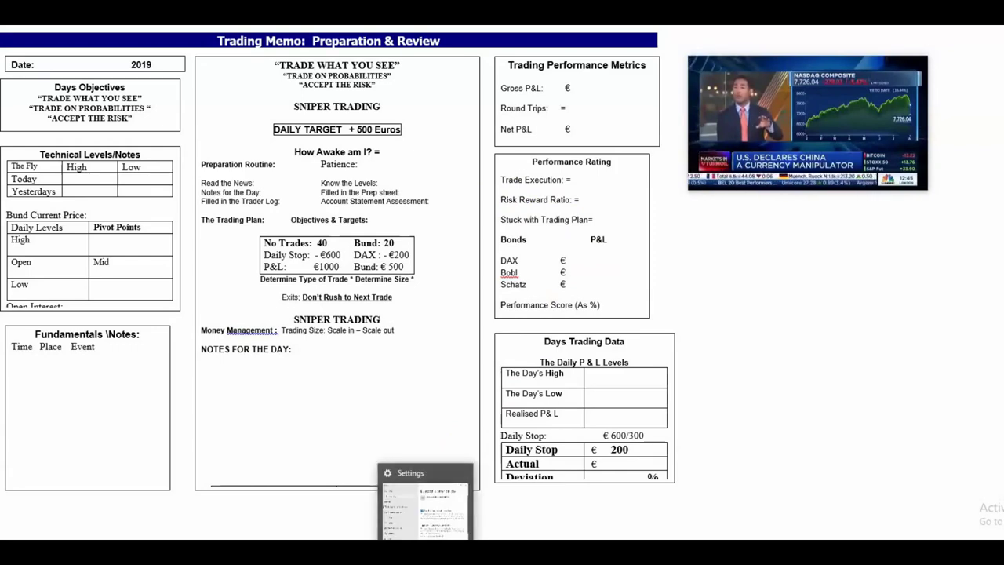
mouse_move(396, 549)
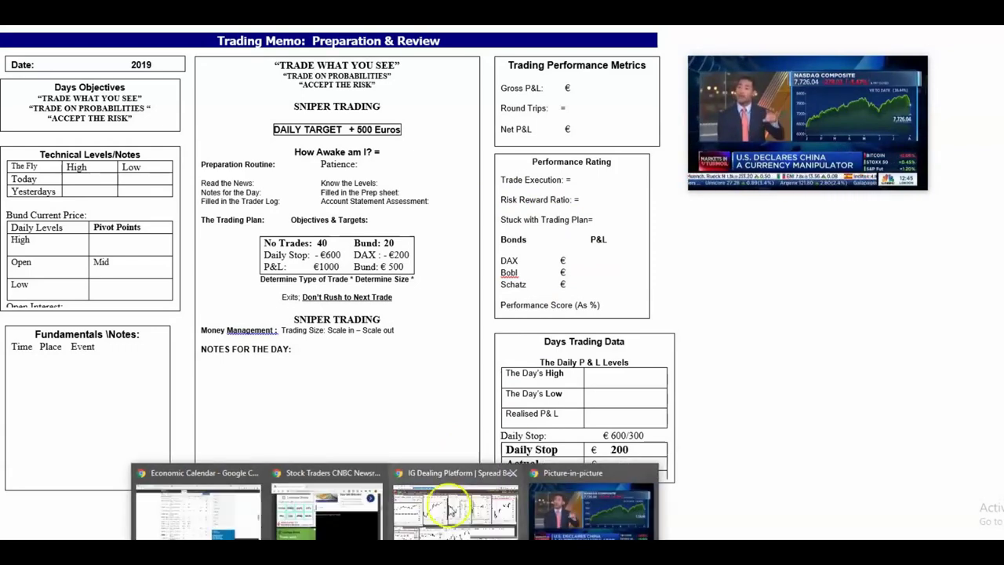